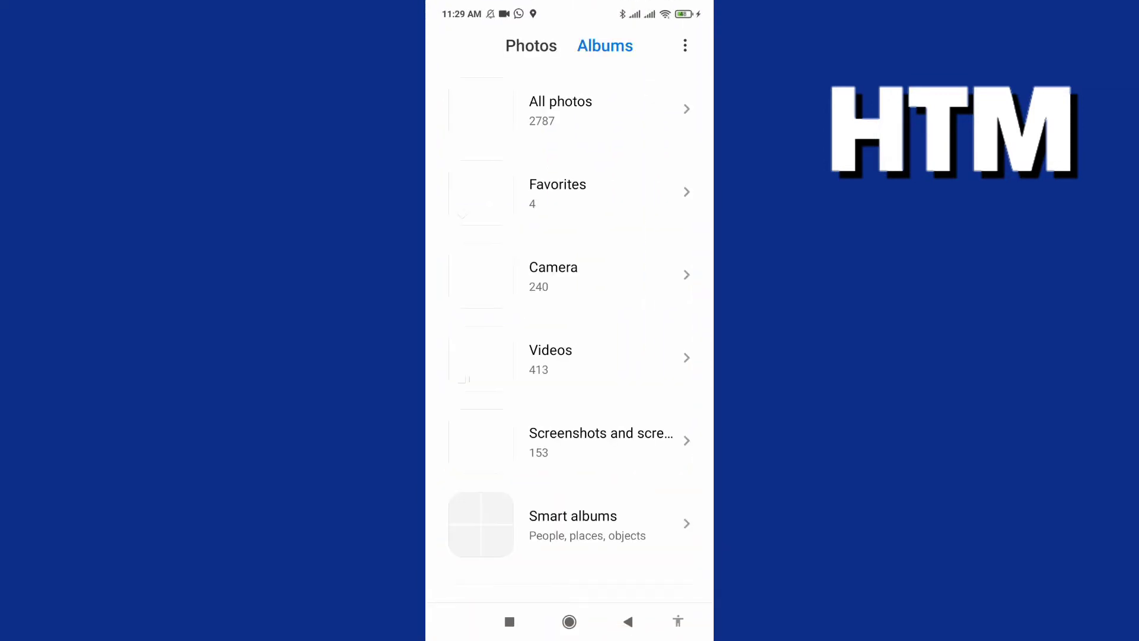
# Step: In All photos, select the theatre crowd, brown trousers, chess board, pool table and food photos
pyautogui.click(569, 109)
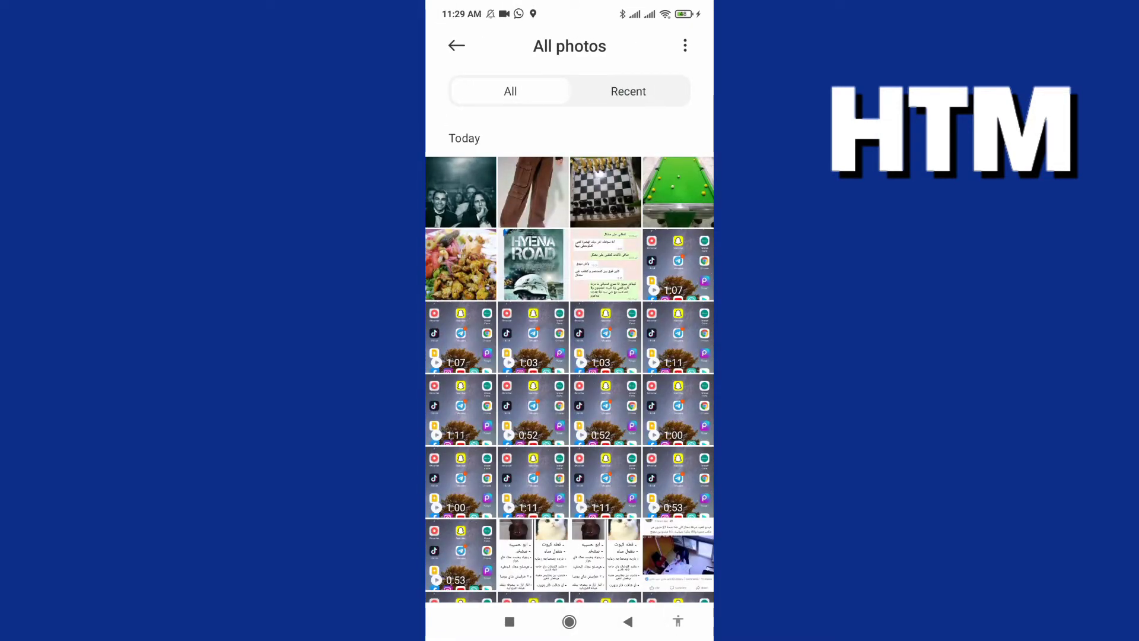
pyautogui.click(460, 192)
pyautogui.click(532, 192)
pyautogui.click(604, 192)
pyautogui.click(677, 191)
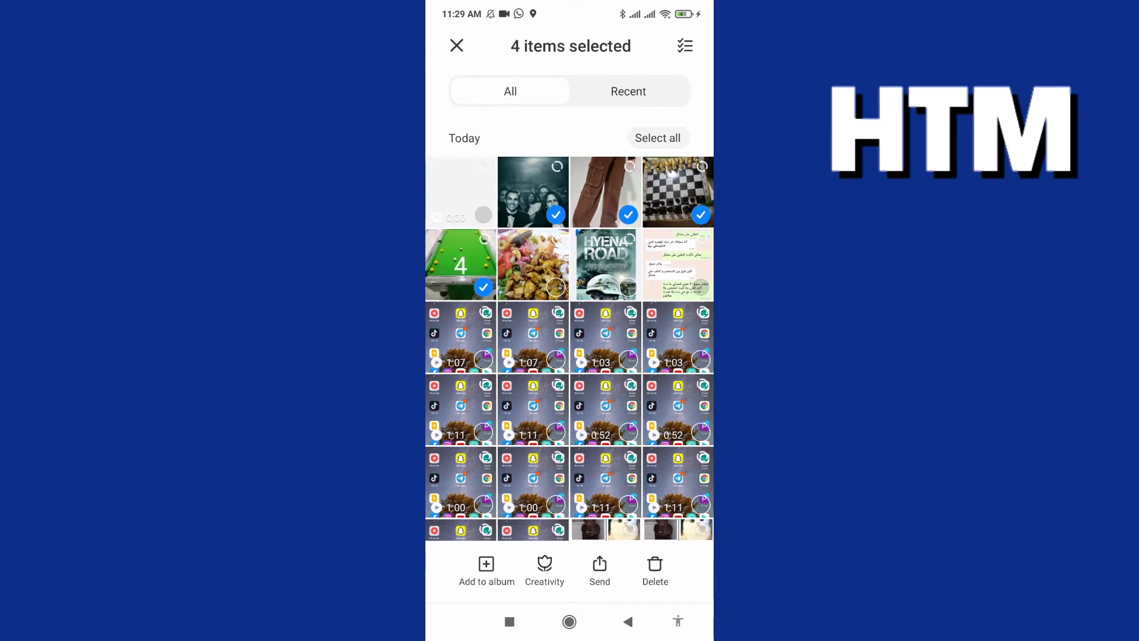
pyautogui.click(533, 264)
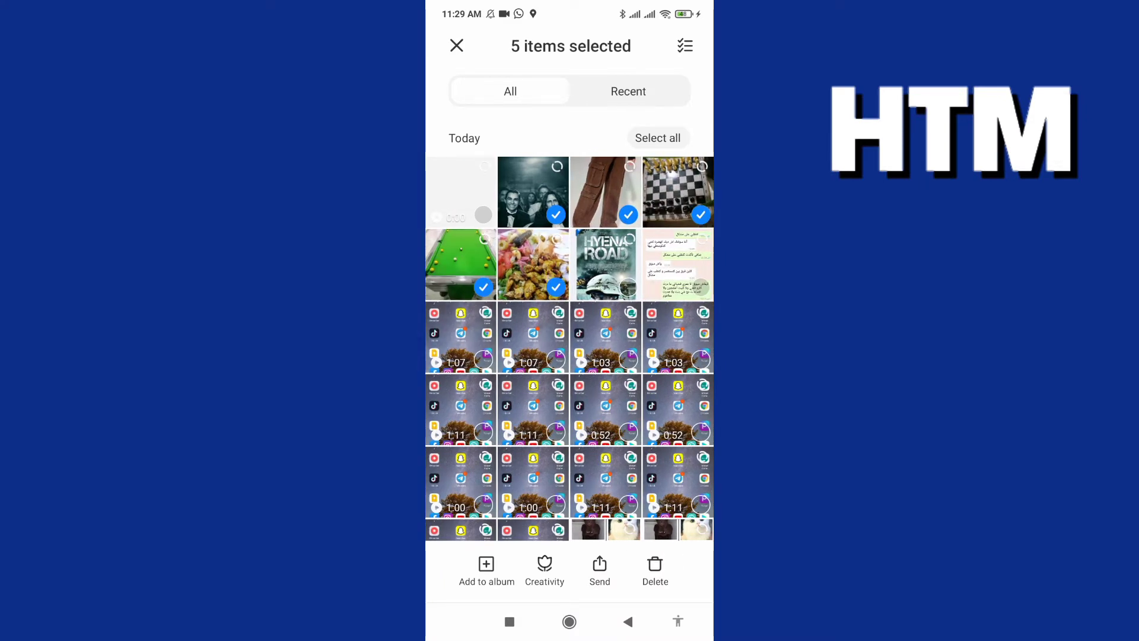
# Step: Share the five selected photos to Drive and allow Drive access to the phone's photos
pyautogui.click(599, 569)
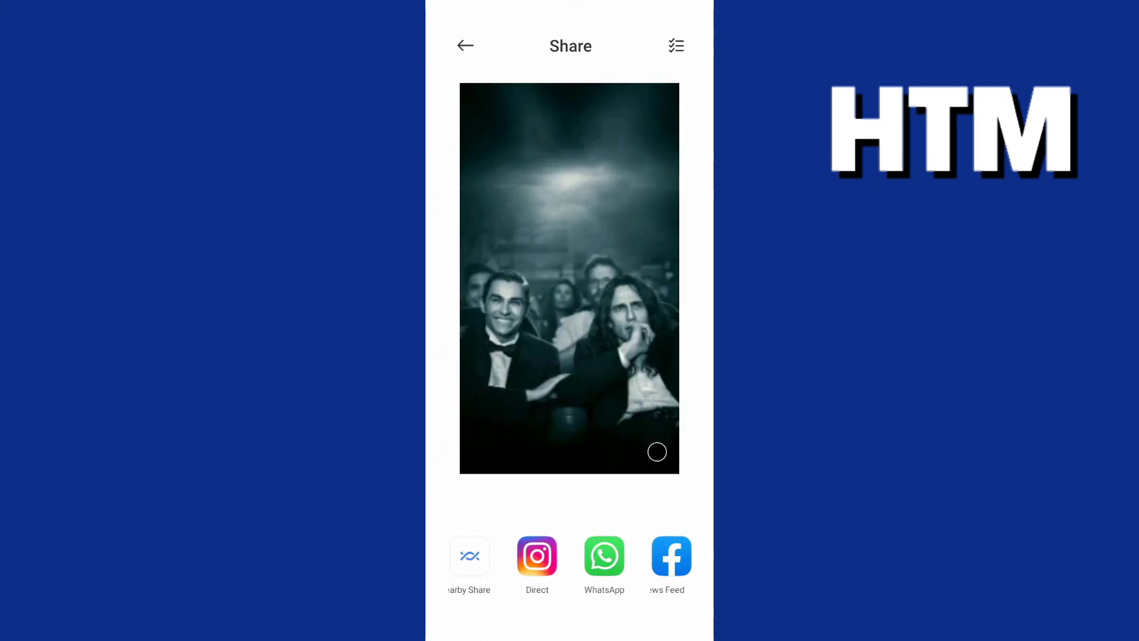
pyautogui.hscroll(8, 570, 561)
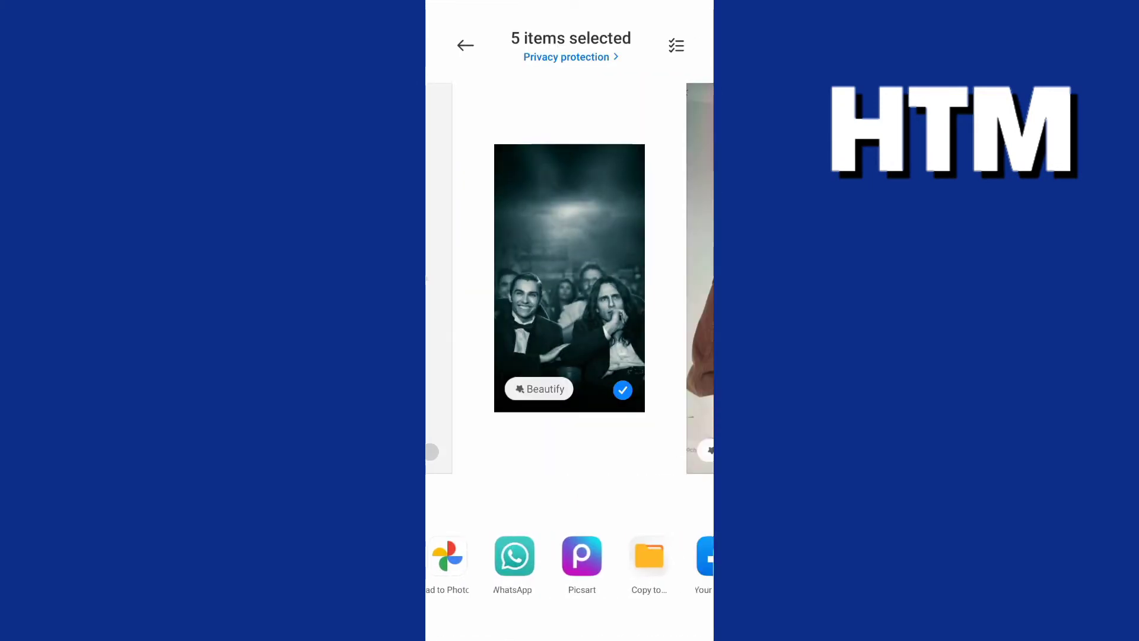
pyautogui.hscroll(8, 570, 562)
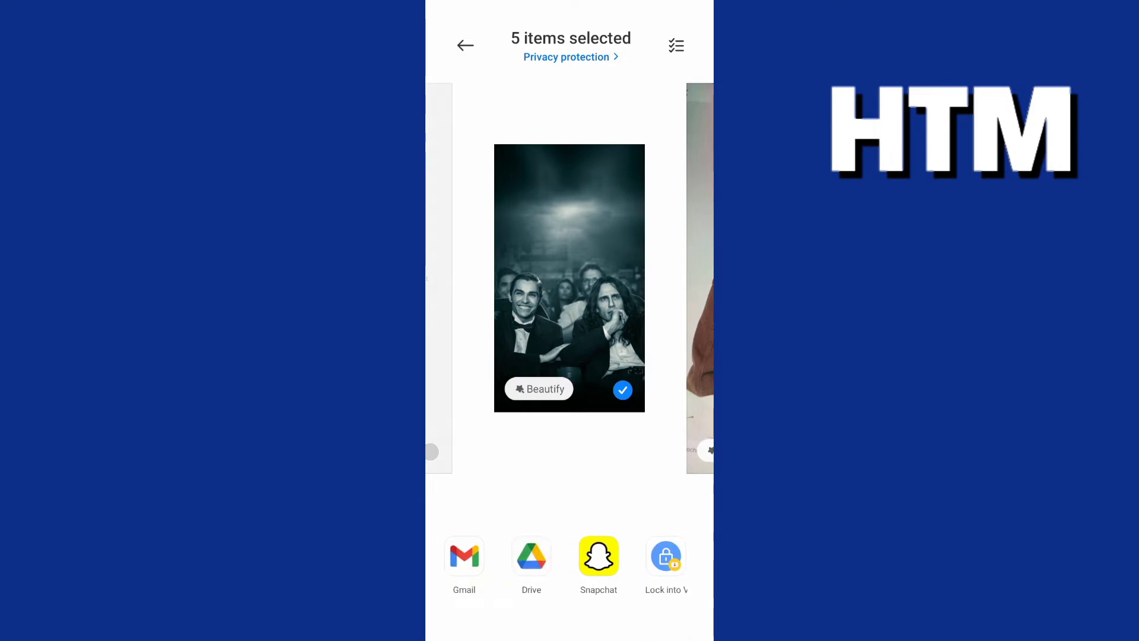
pyautogui.click(531, 557)
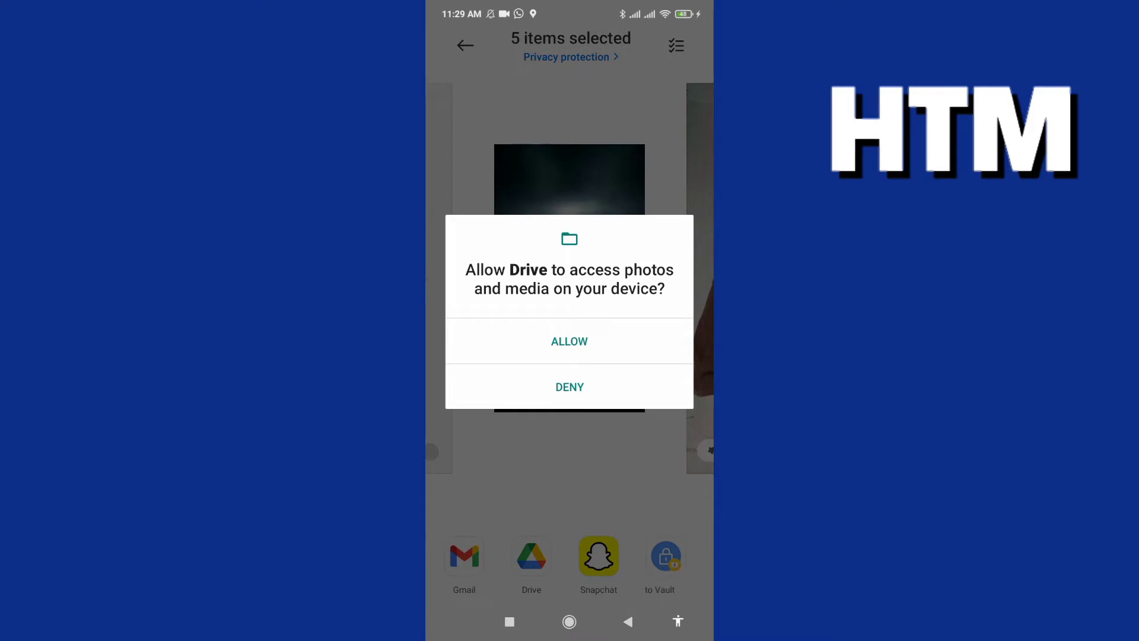
pyautogui.click(570, 341)
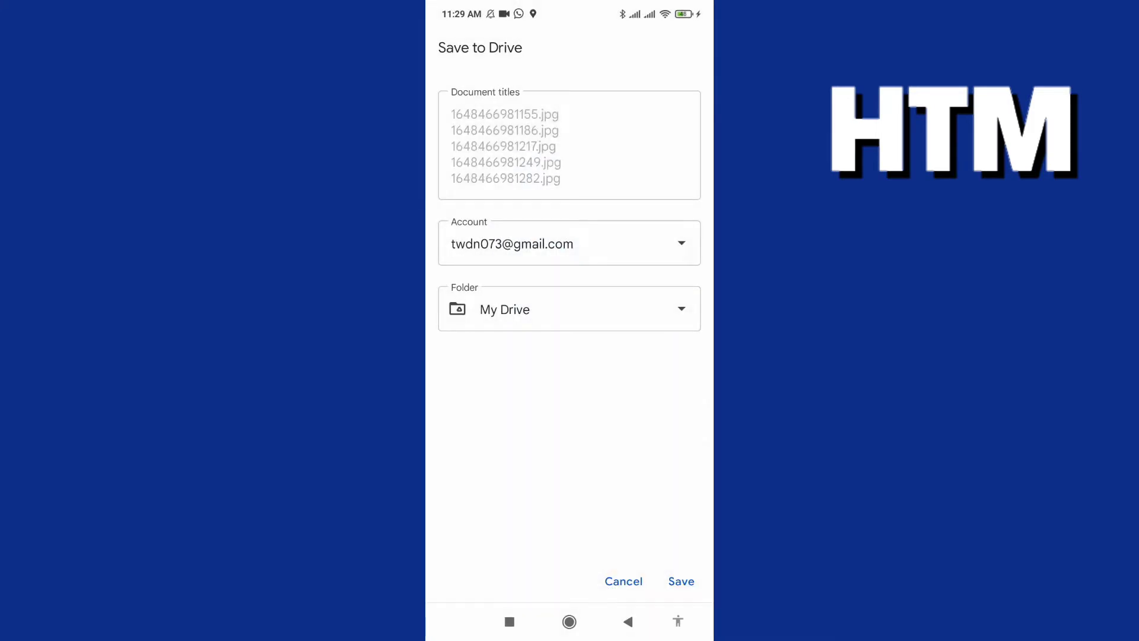
# Step: Save the five photos to the My Drive folder, keeping the current account
pyautogui.click(569, 243)
pyautogui.click(516, 364)
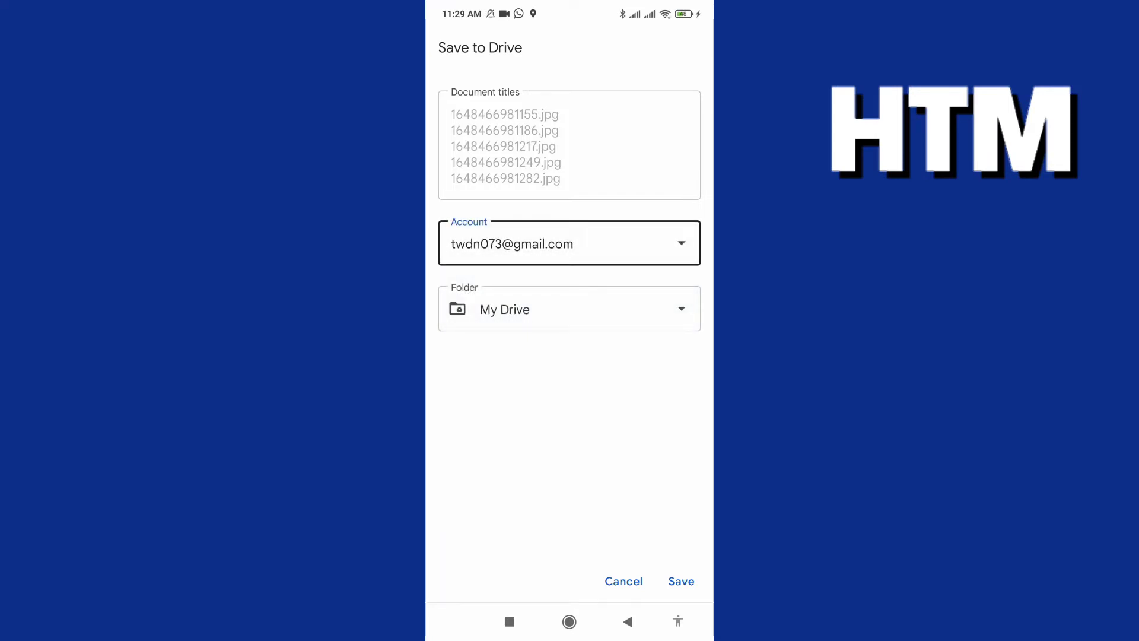
pyautogui.click(568, 309)
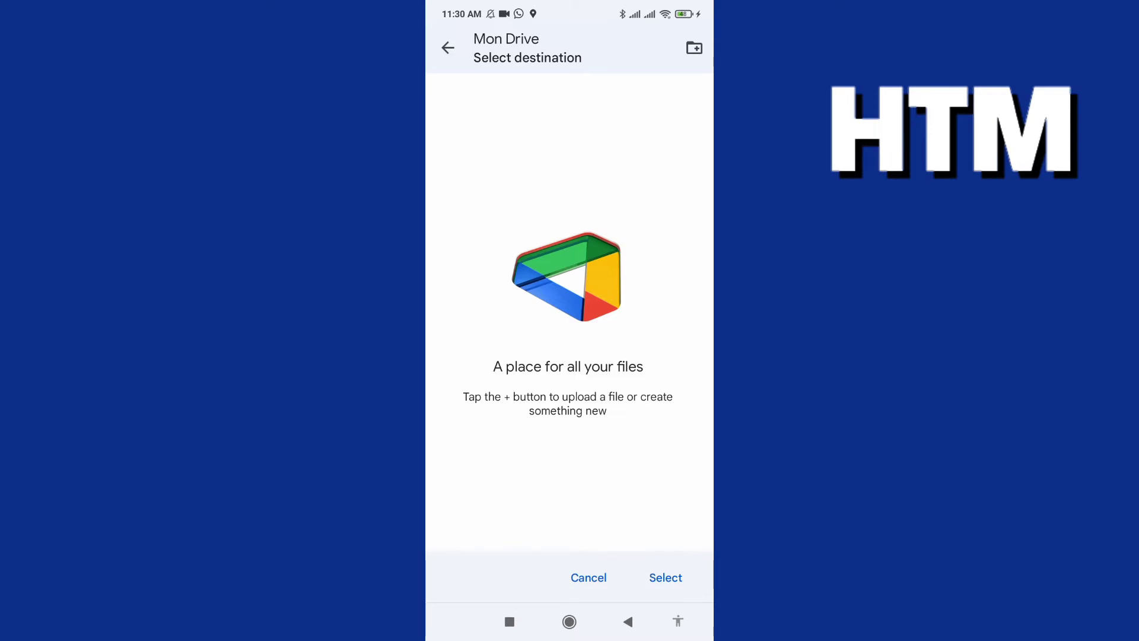
pyautogui.click(666, 577)
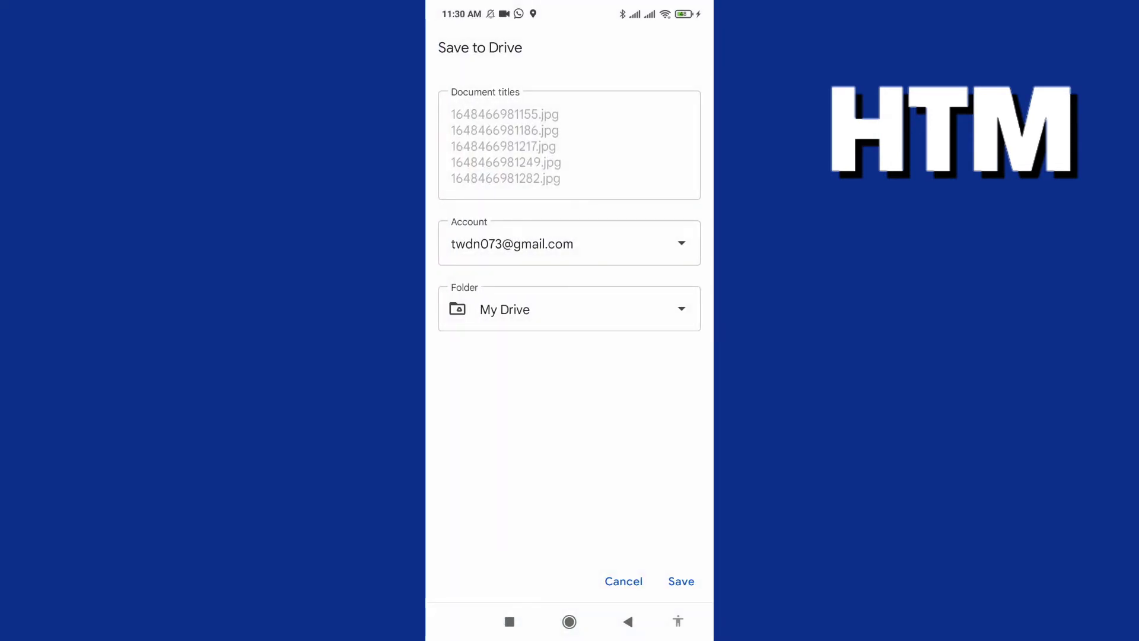
pyautogui.click(681, 581)
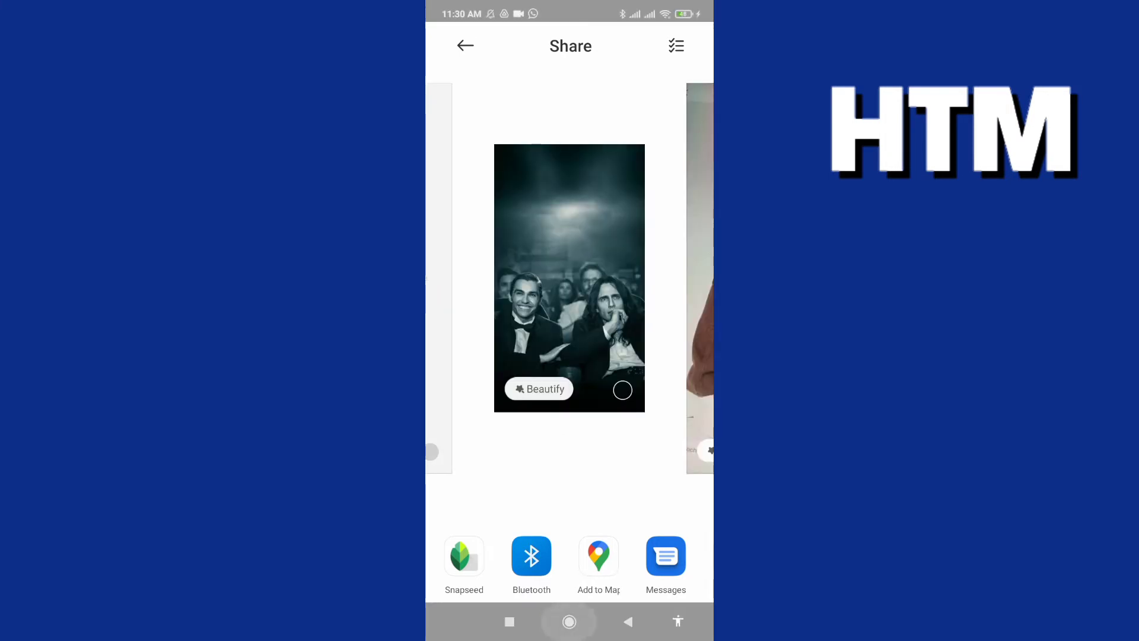
# Step: Launch Google Drive, go to My Drive and start a file upload from the new-item menu
pyautogui.click(568, 621)
pyautogui.click(569, 386)
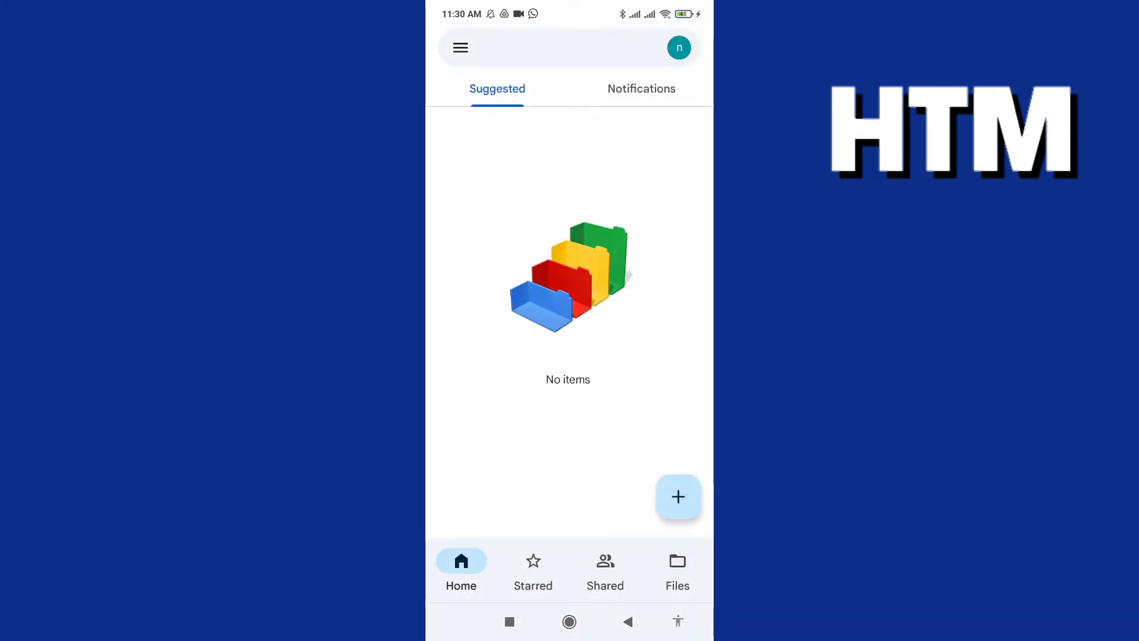
pyautogui.click(677, 569)
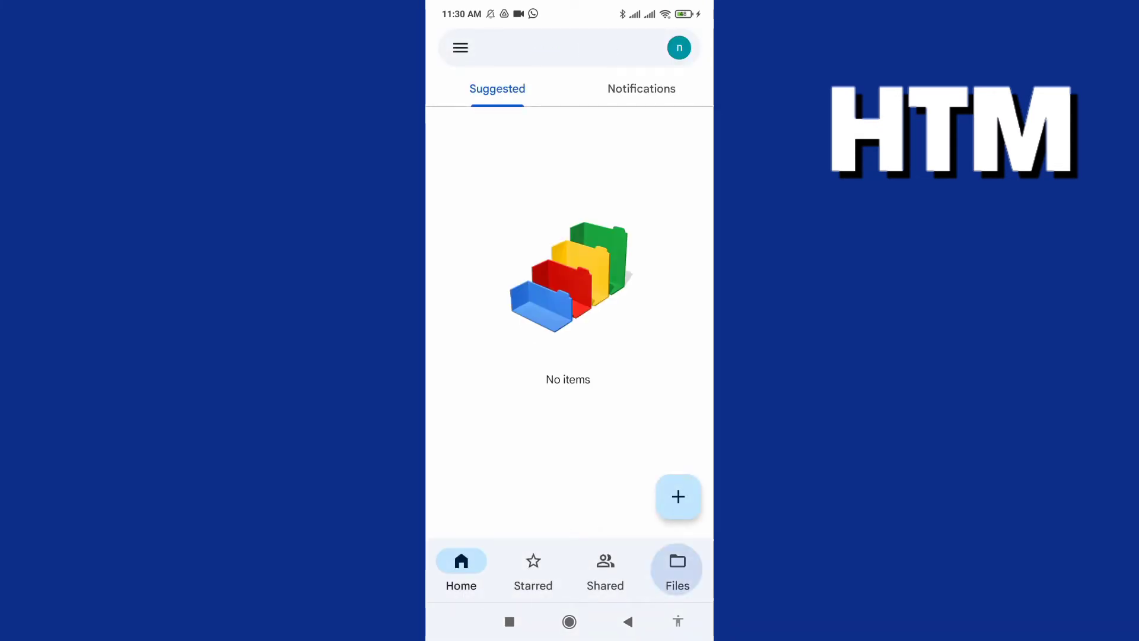
pyautogui.click(462, 569)
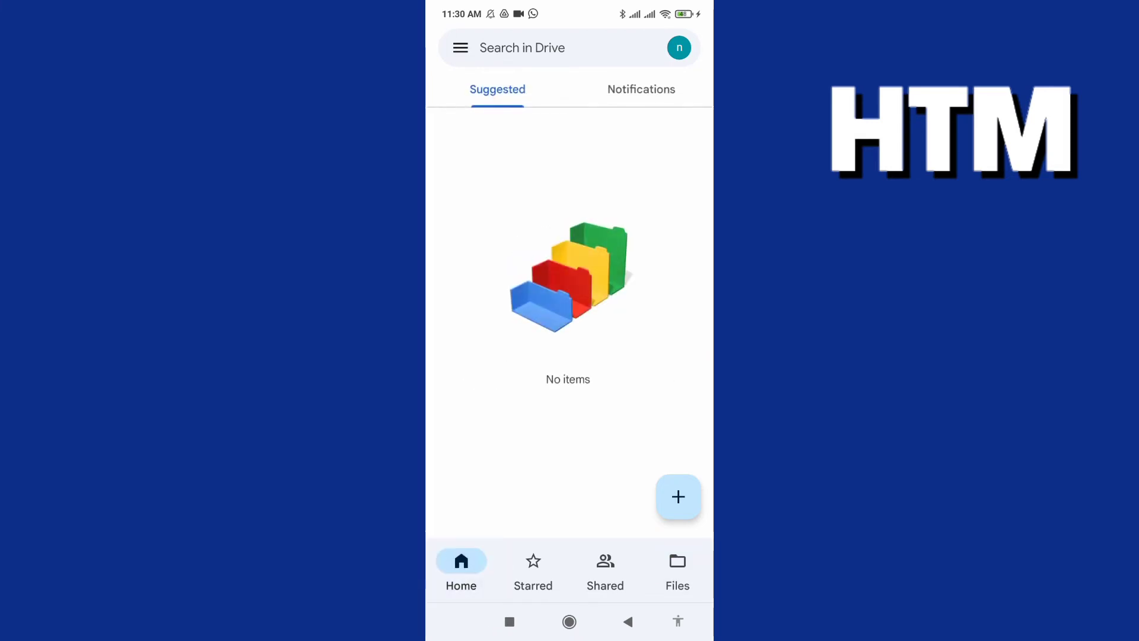
pyautogui.click(679, 497)
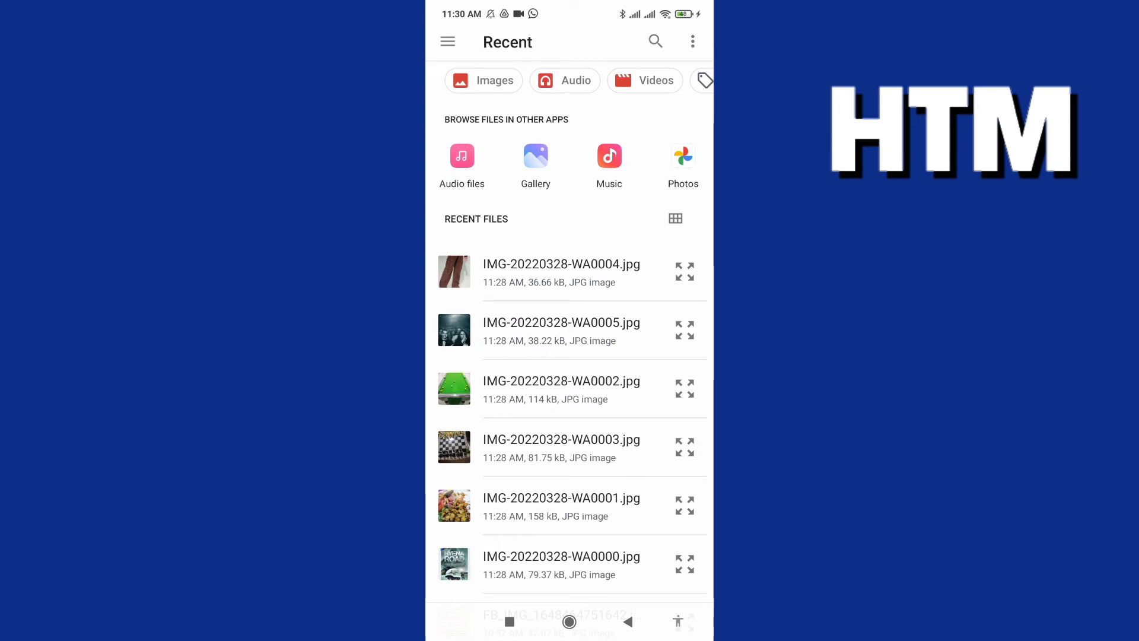
# Step: Upload IMG-20220328-WA0004, WA0005, WA0002, WA0003, WA0001 and WA0000 from recent files
pyautogui.click(561, 273)
pyautogui.click(560, 331)
pyautogui.click(560, 389)
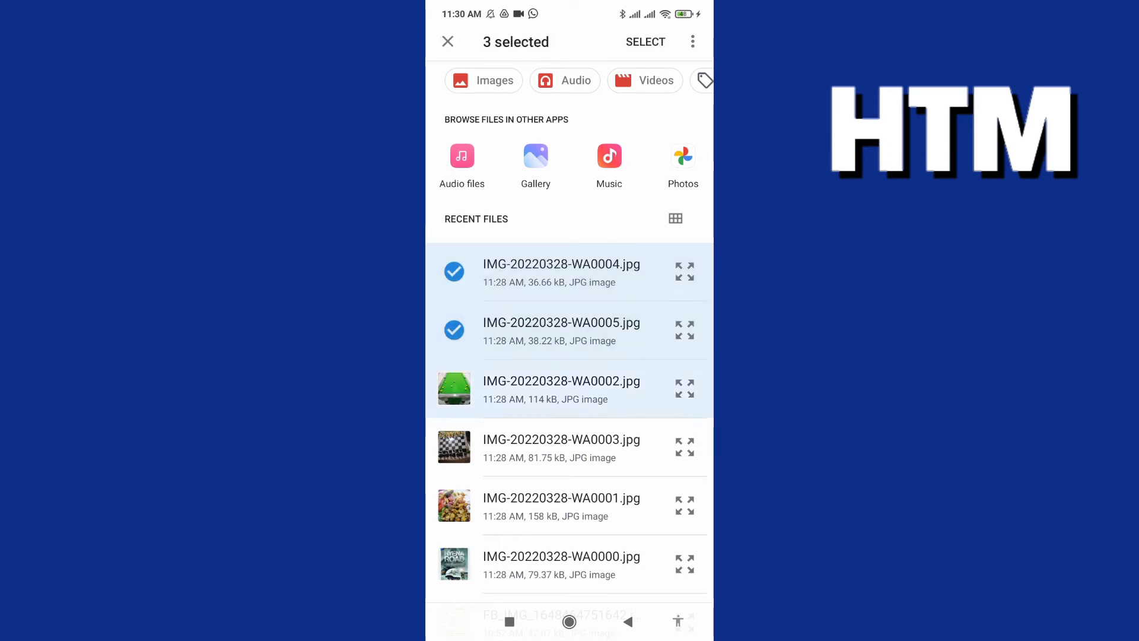
pyautogui.click(561, 448)
pyautogui.click(561, 506)
pyautogui.scroll(-1, 570, 401)
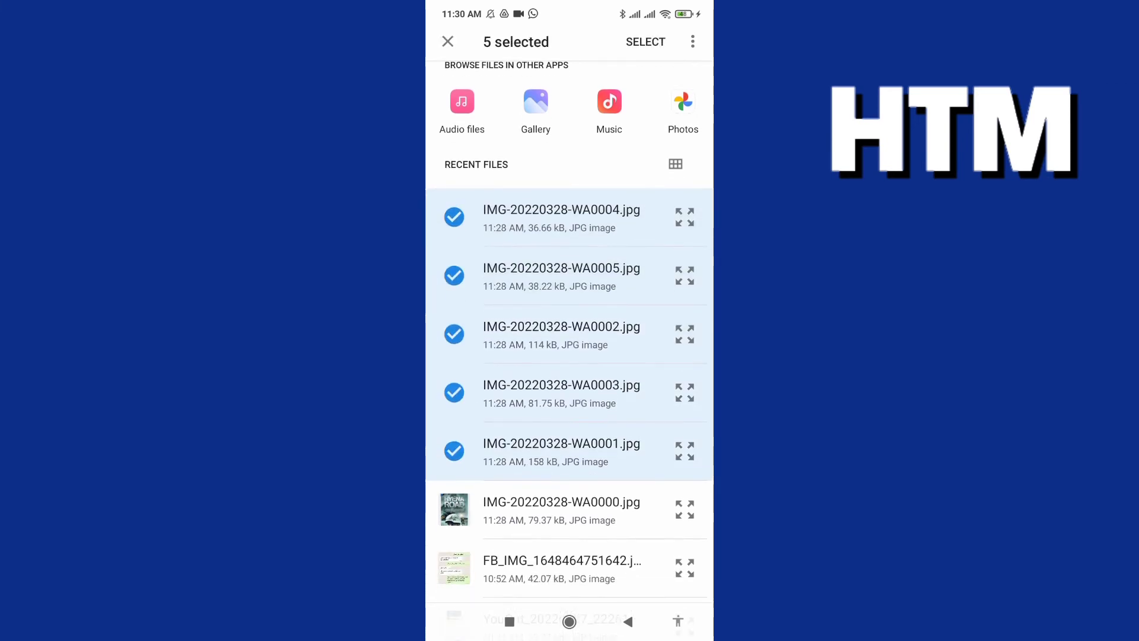
pyautogui.click(560, 508)
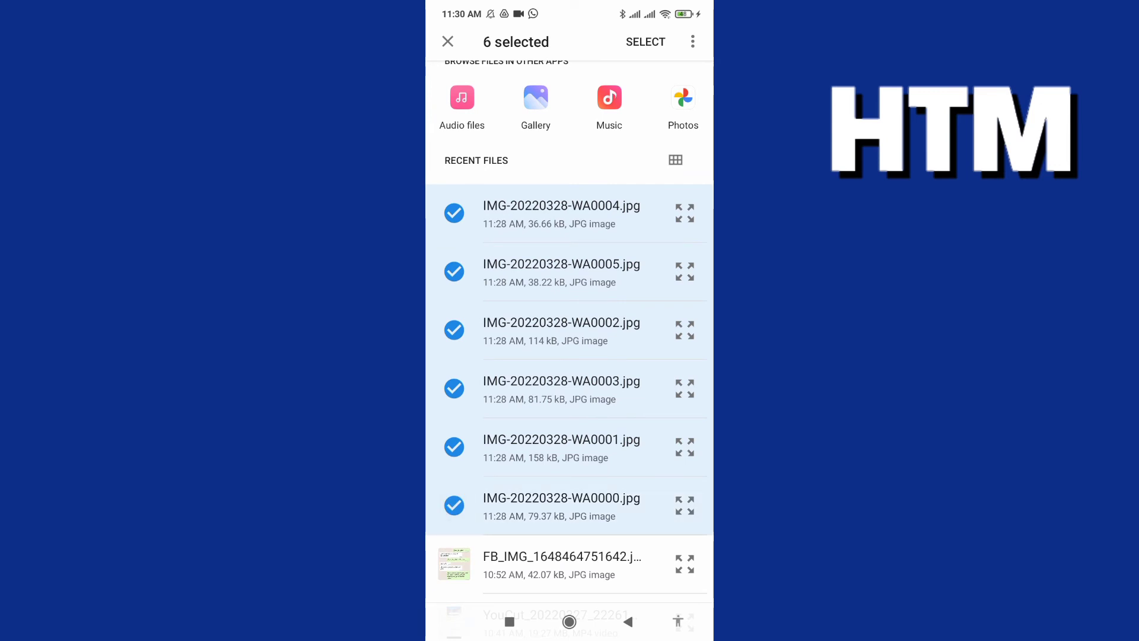
pyautogui.click(645, 42)
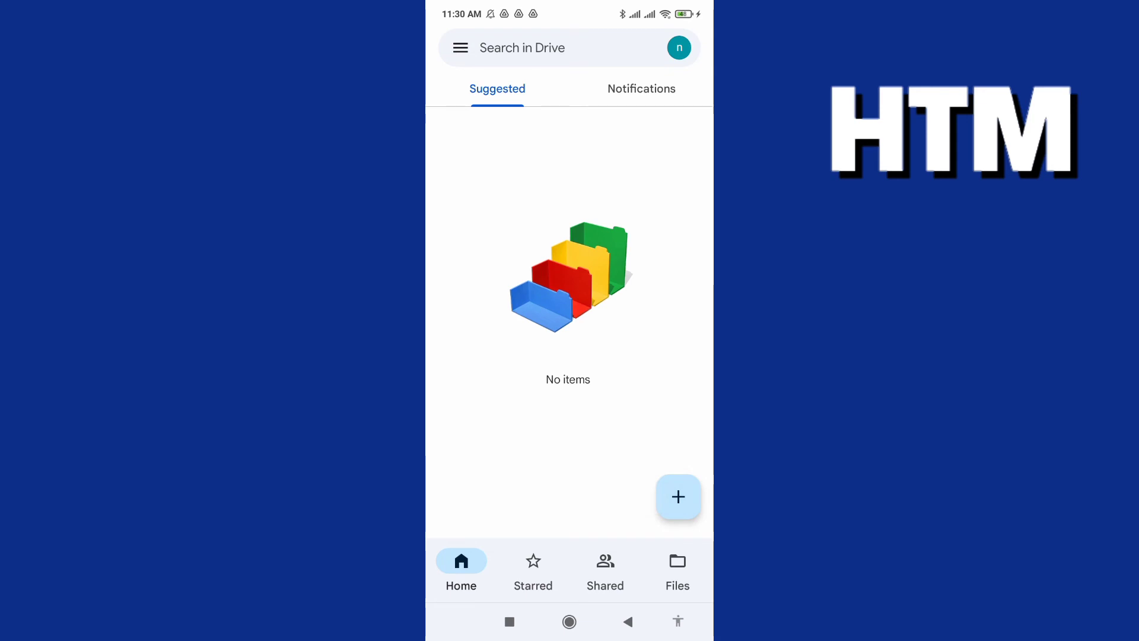
pyautogui.click(460, 47)
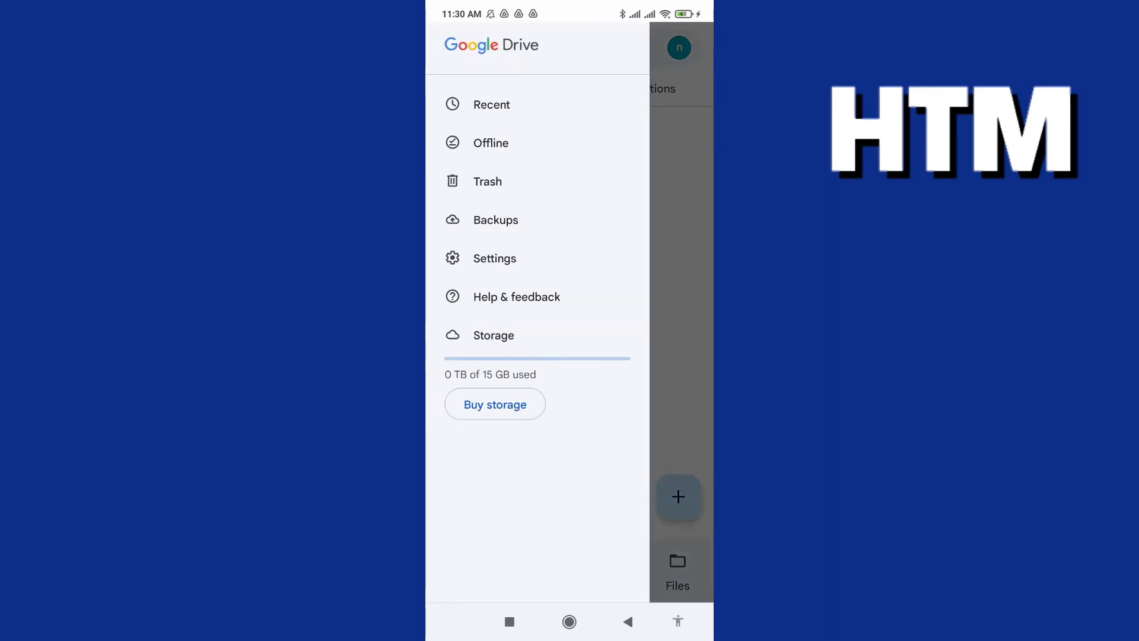
pyautogui.click(680, 267)
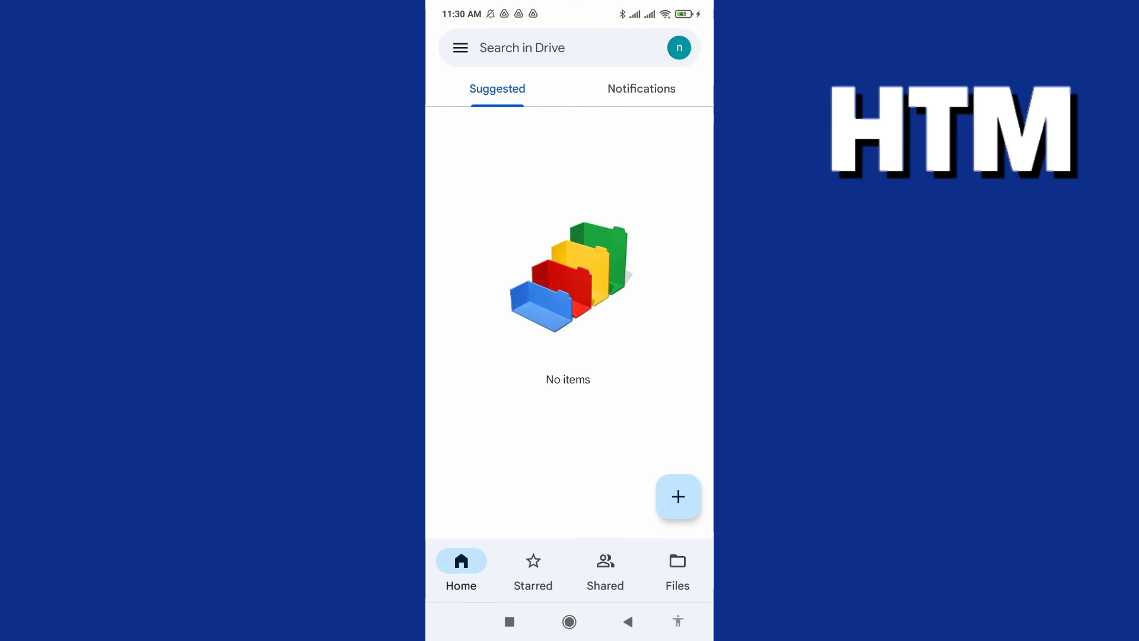
# Step: Refresh the My Drive file list to watch the IMG-20220328 photos finish uploading
pyautogui.click(678, 570)
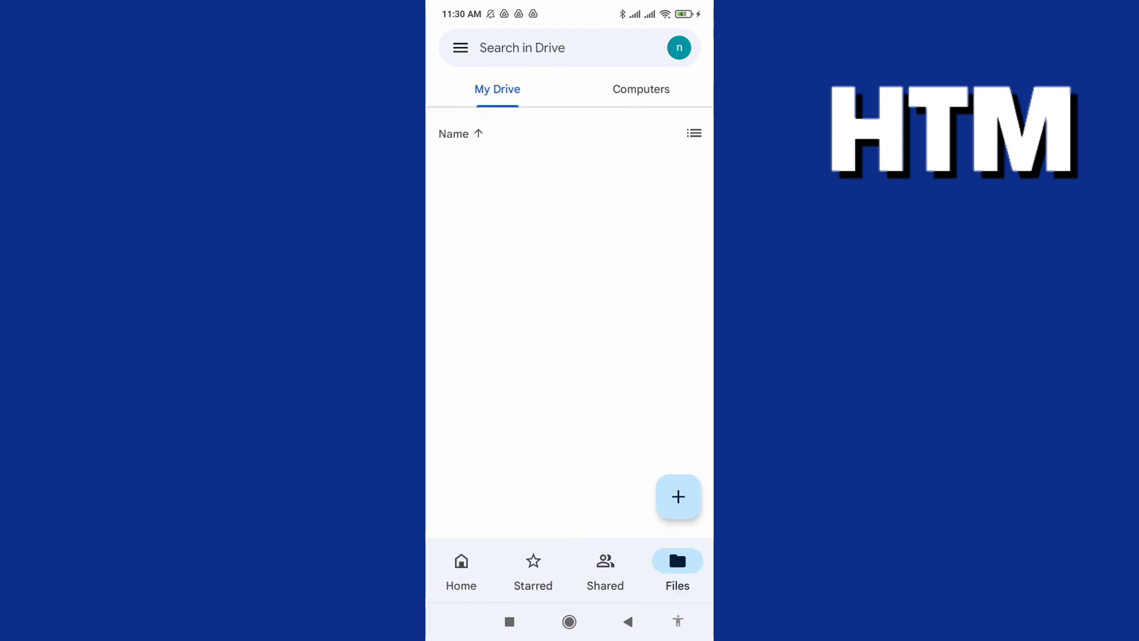
pyautogui.moveTo(569, 266); pyautogui.dragTo(570, 178)
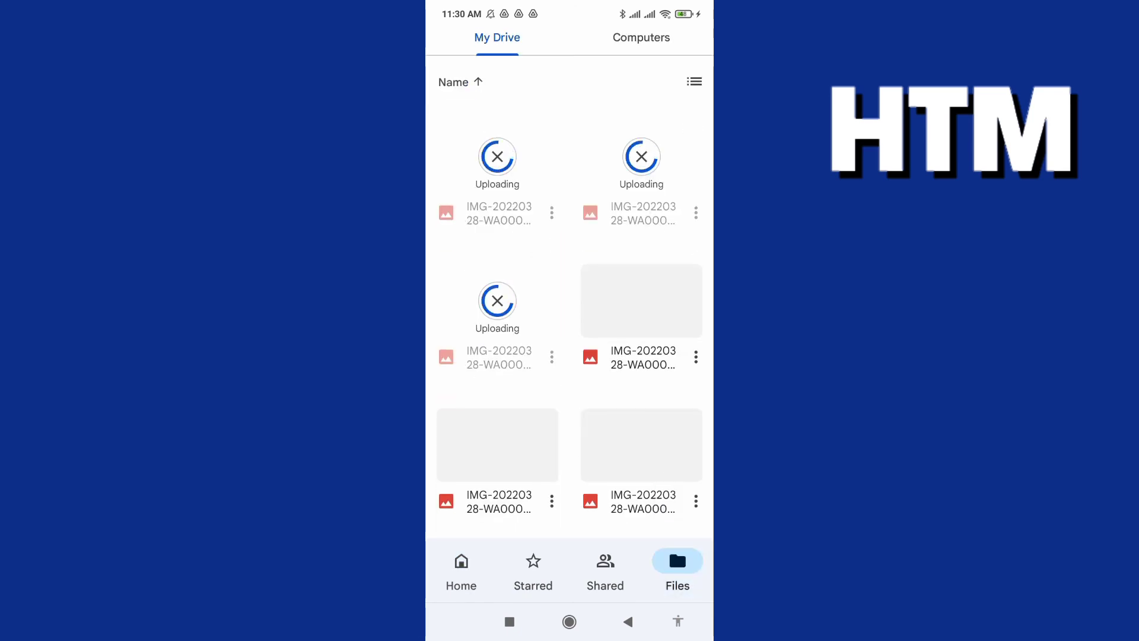
pyautogui.moveTo(569, 223); pyautogui.dragTo(570, 401)
pyautogui.moveTo(569, 355); pyautogui.dragTo(569, 303)
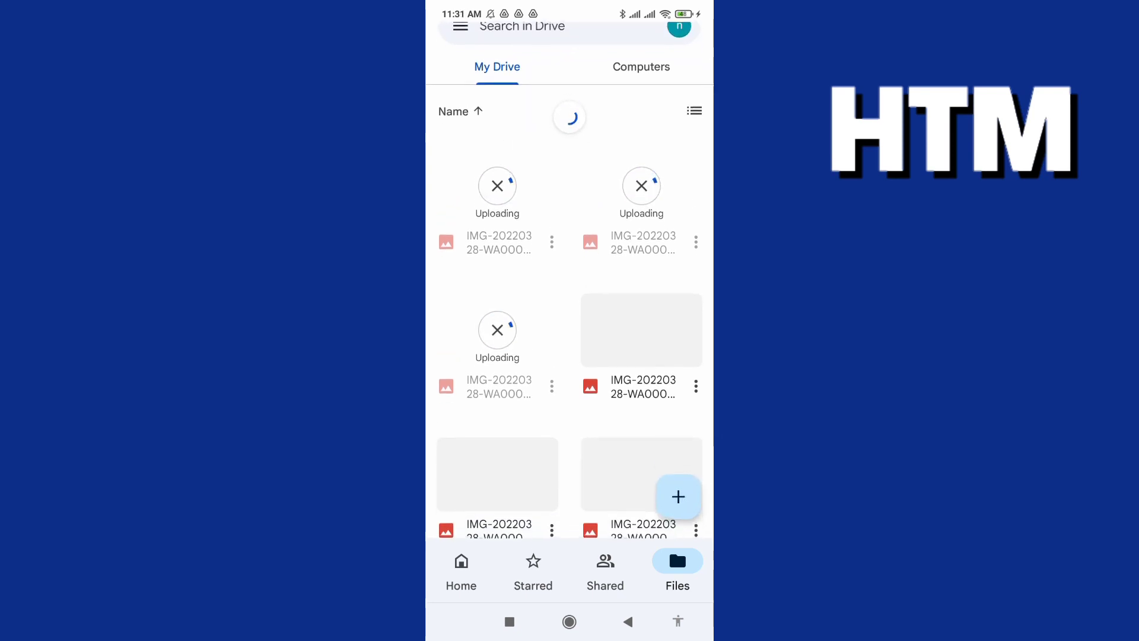